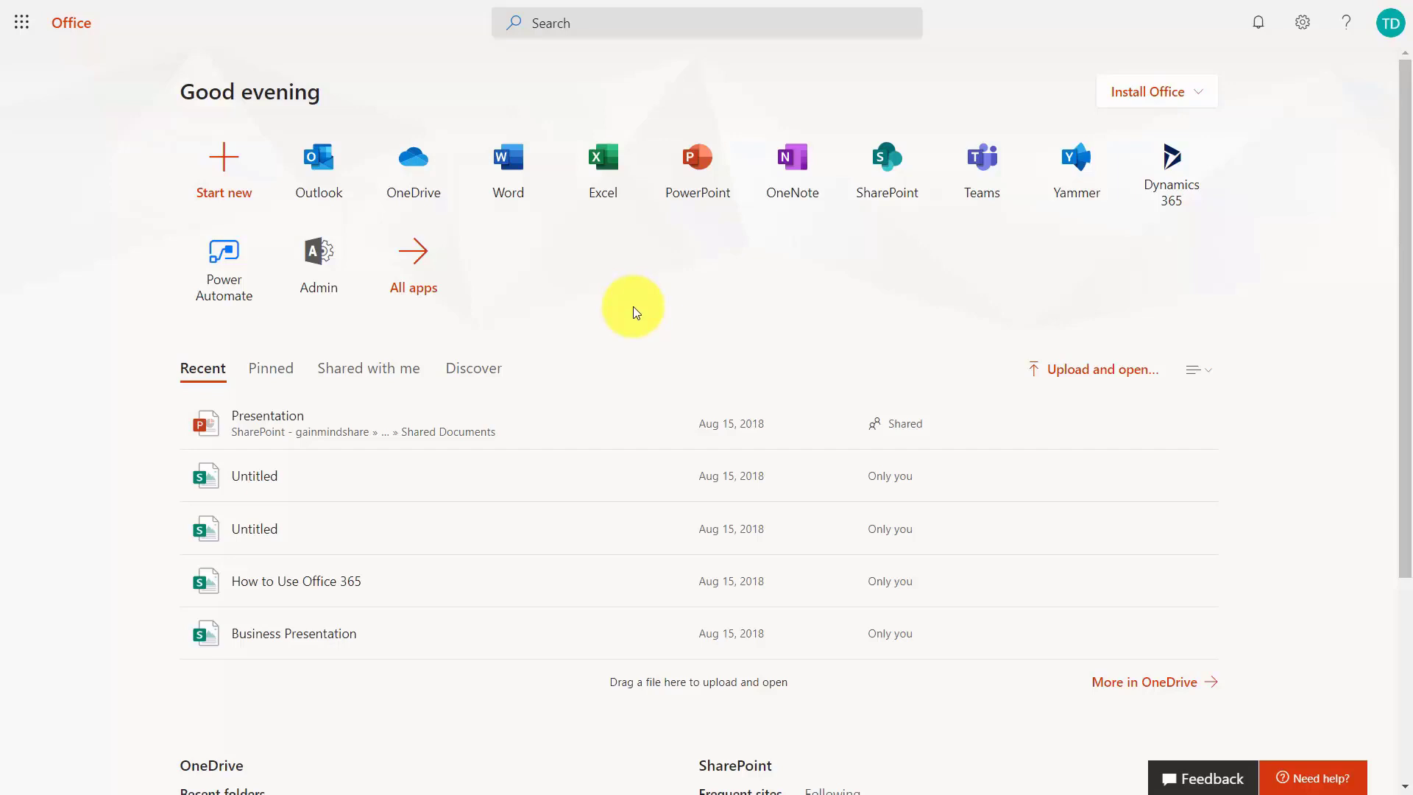
Step: Open Teams from the Office home page and use the web version instead of the desktop app
left_click(980, 156)
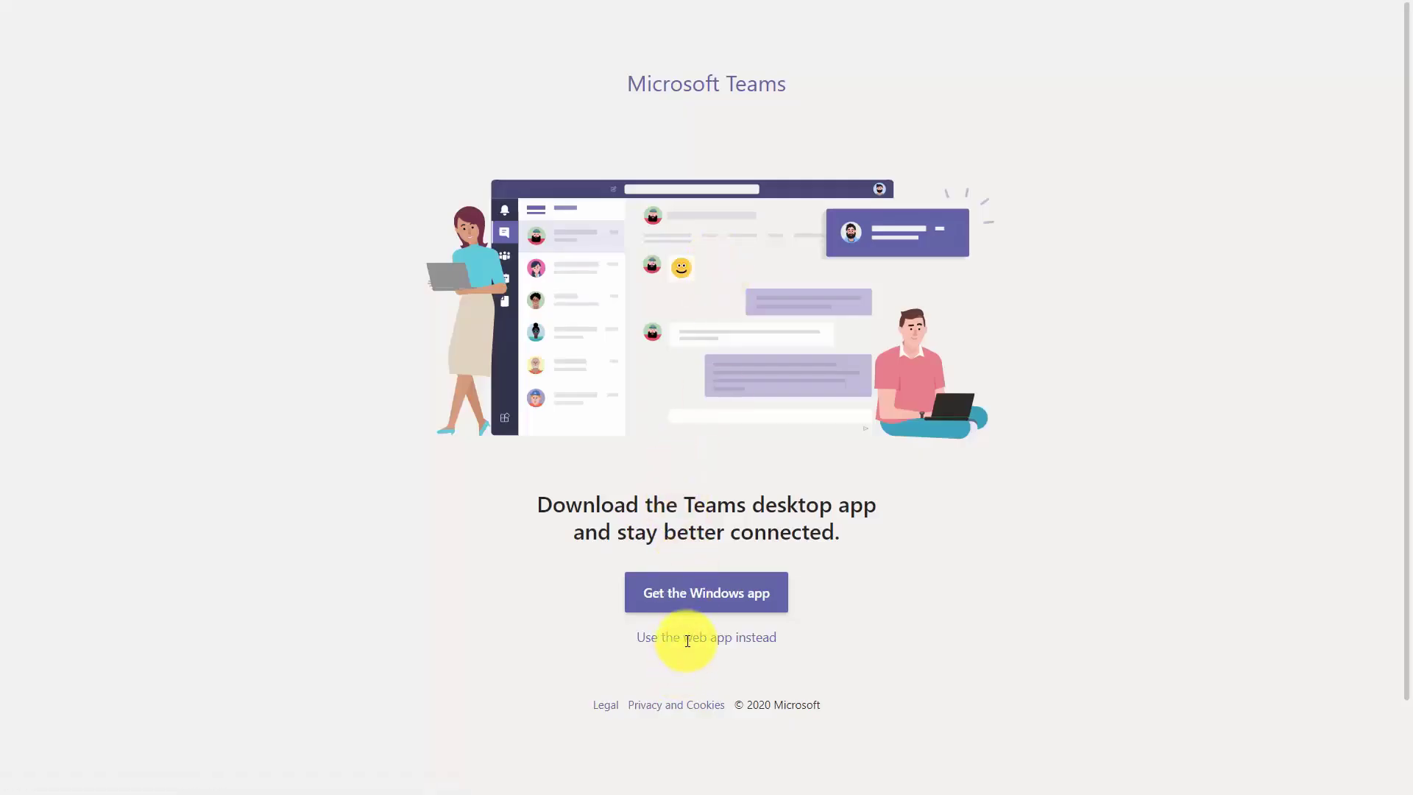
left_click(688, 637)
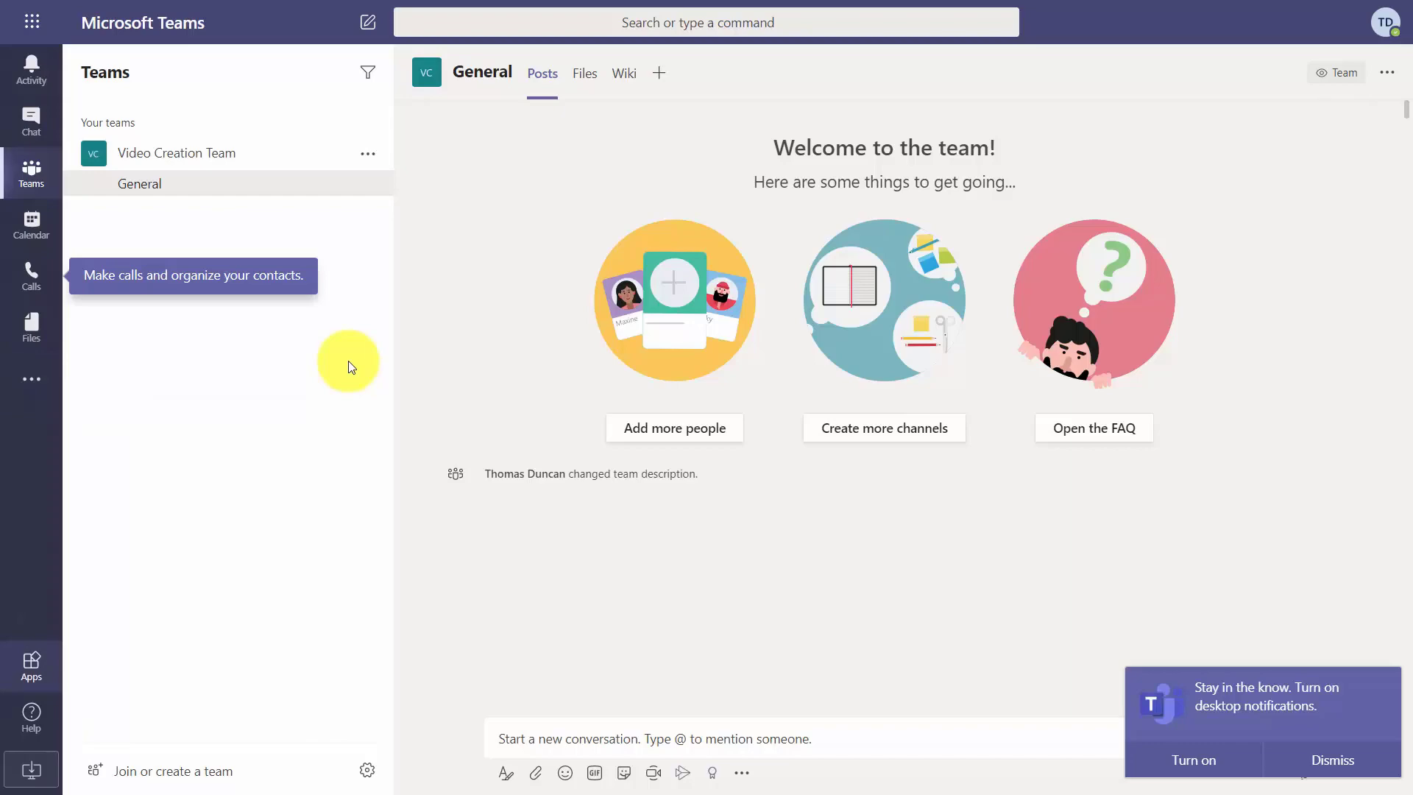
Step: Search the Teams app store for 'zoom' and add the Zoom app
left_click(31, 665)
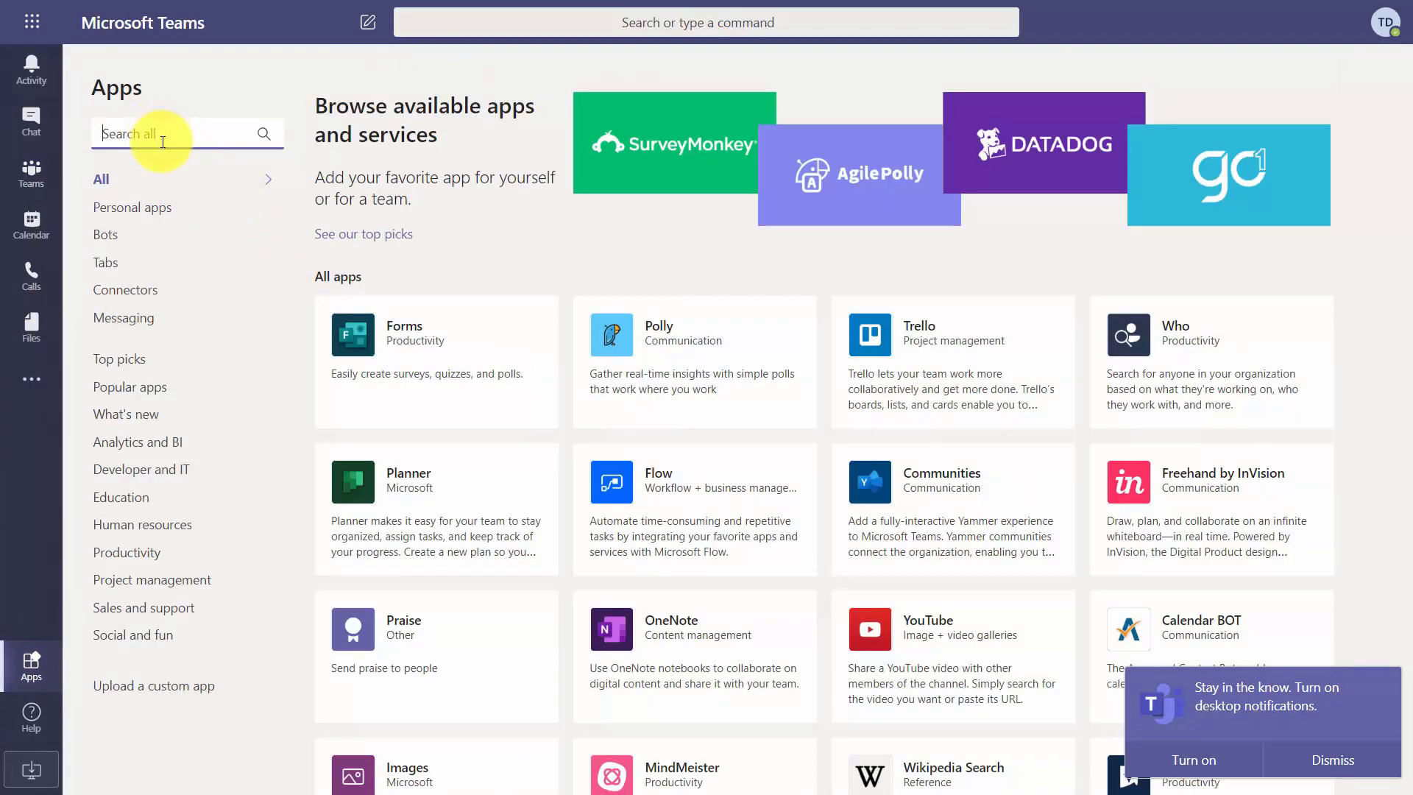
type("zoom")
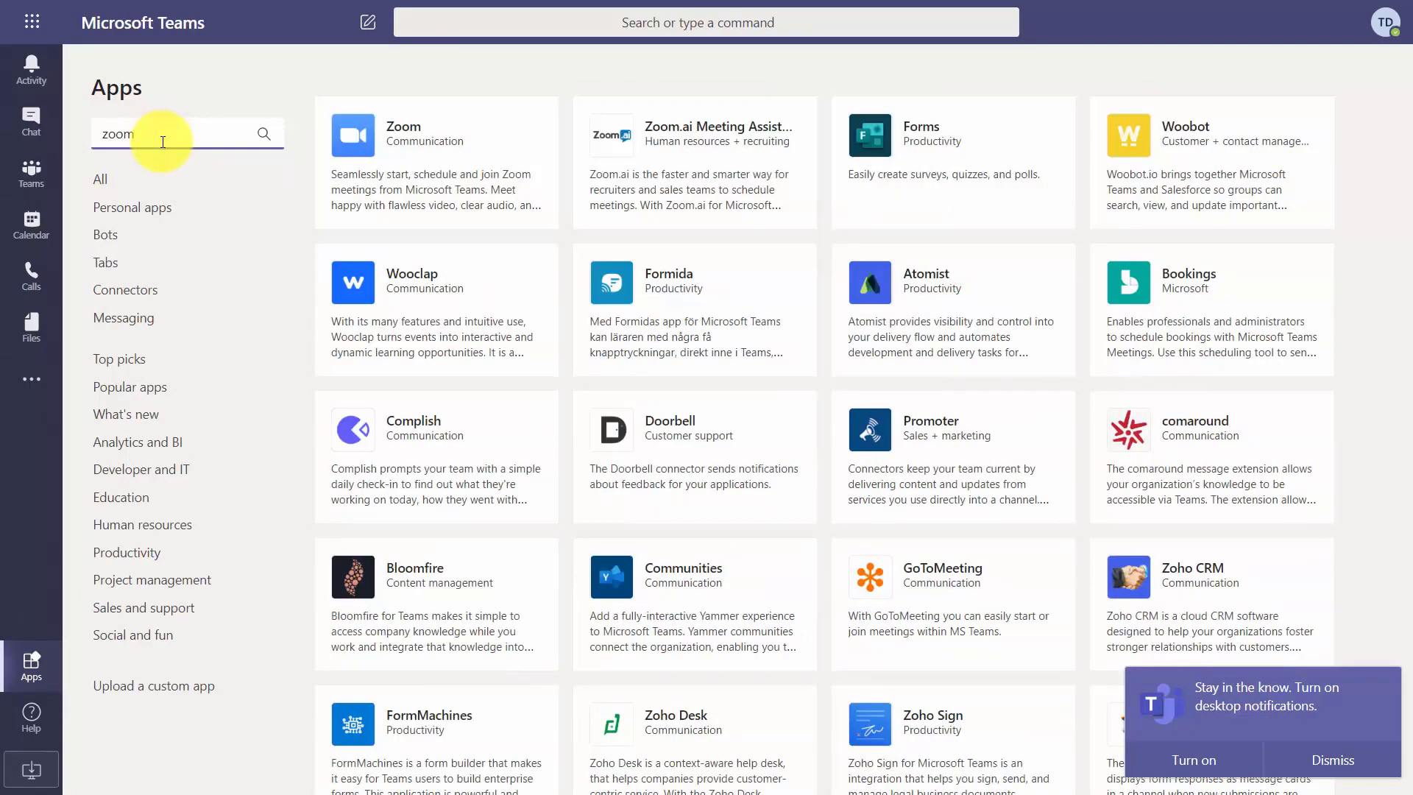
left_click(396, 156)
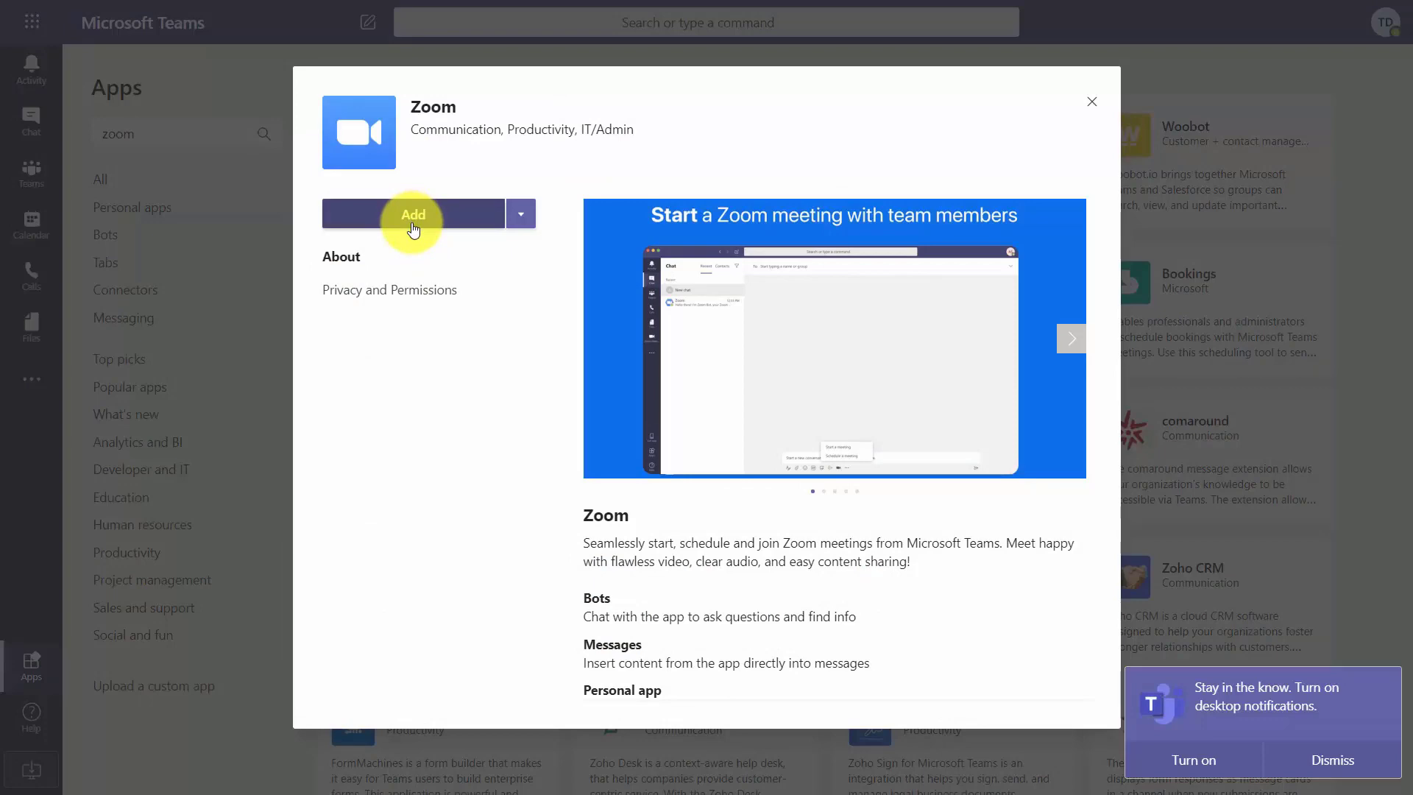
left_click(413, 221)
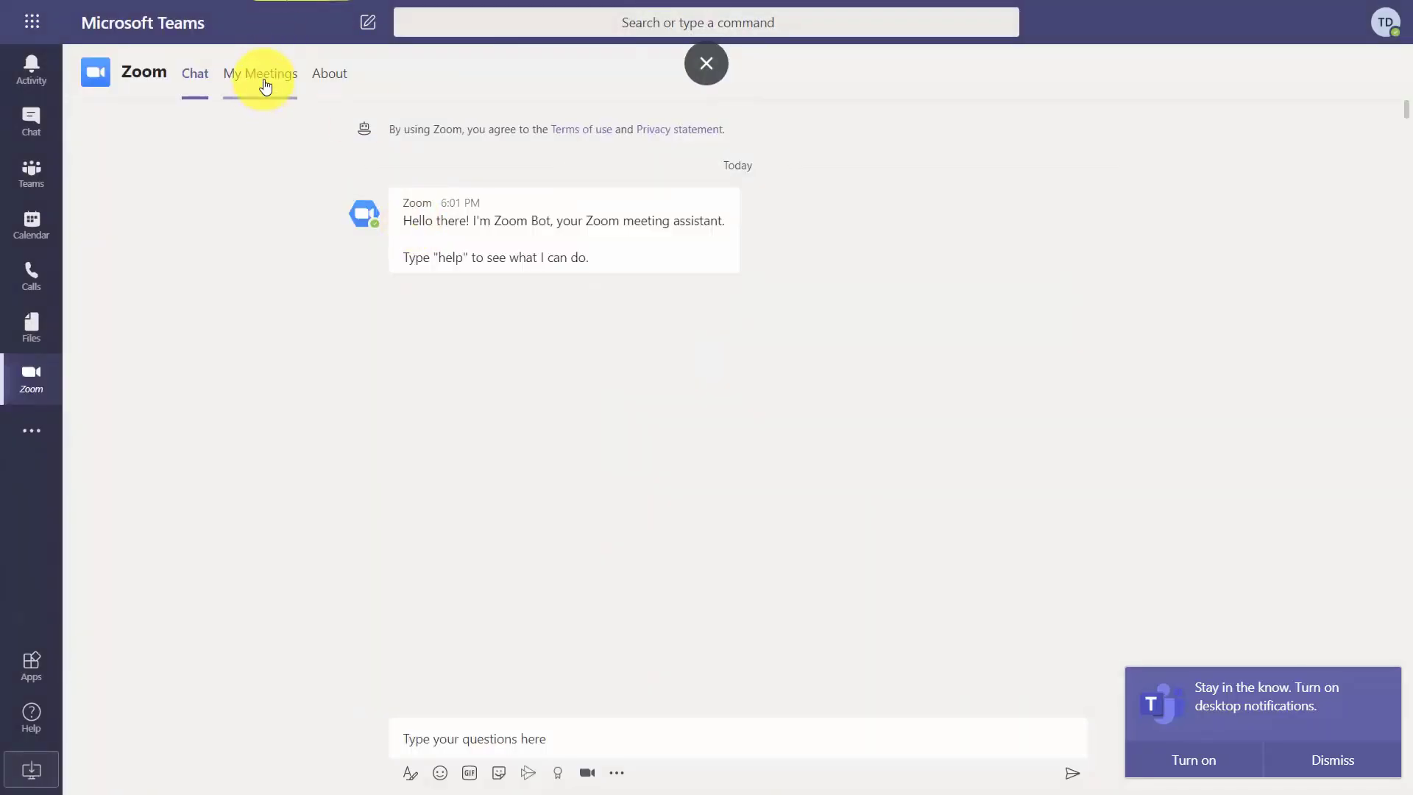
Step: Sign in to Zoom on its My Meetings page using the already signed-in Microsoft account
left_click(265, 78)
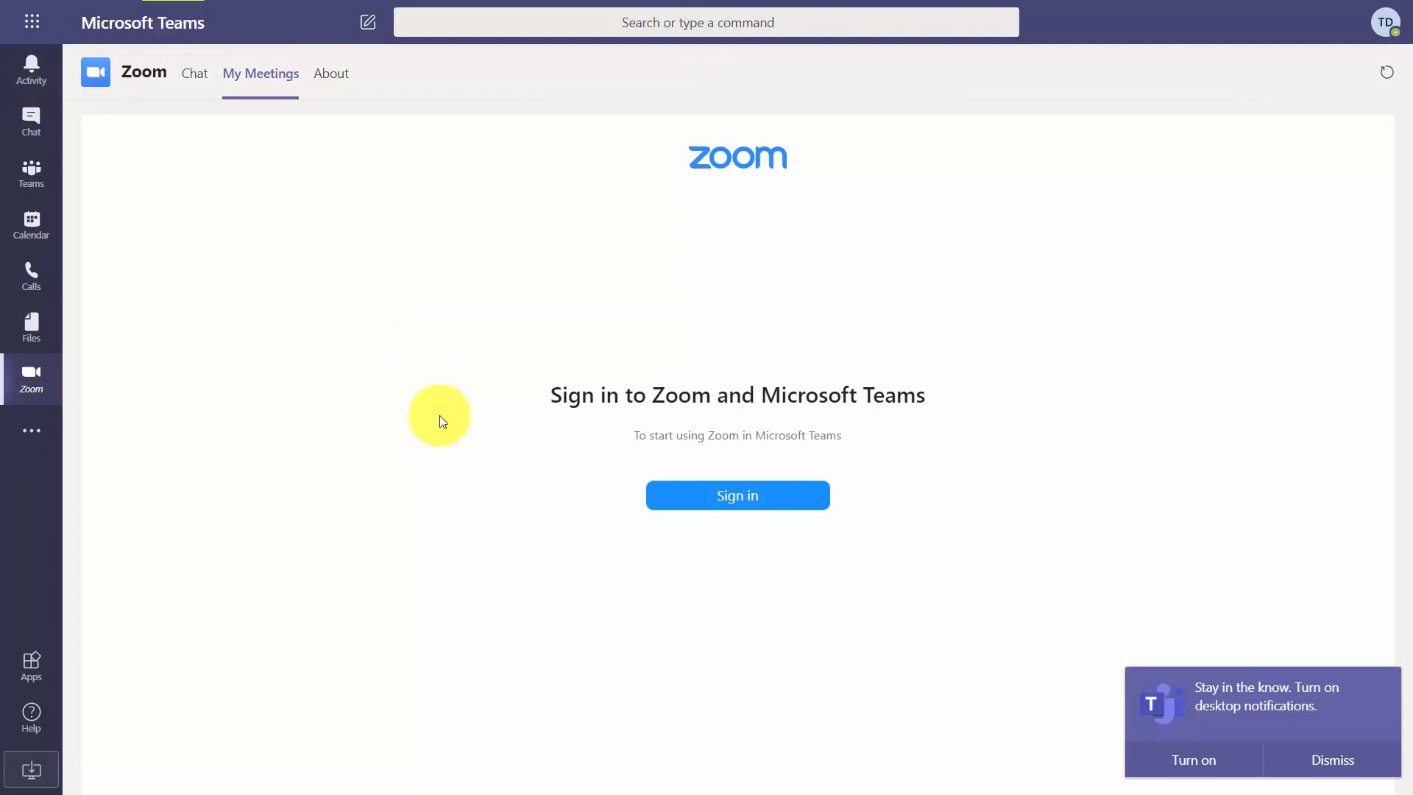
left_click(721, 501)
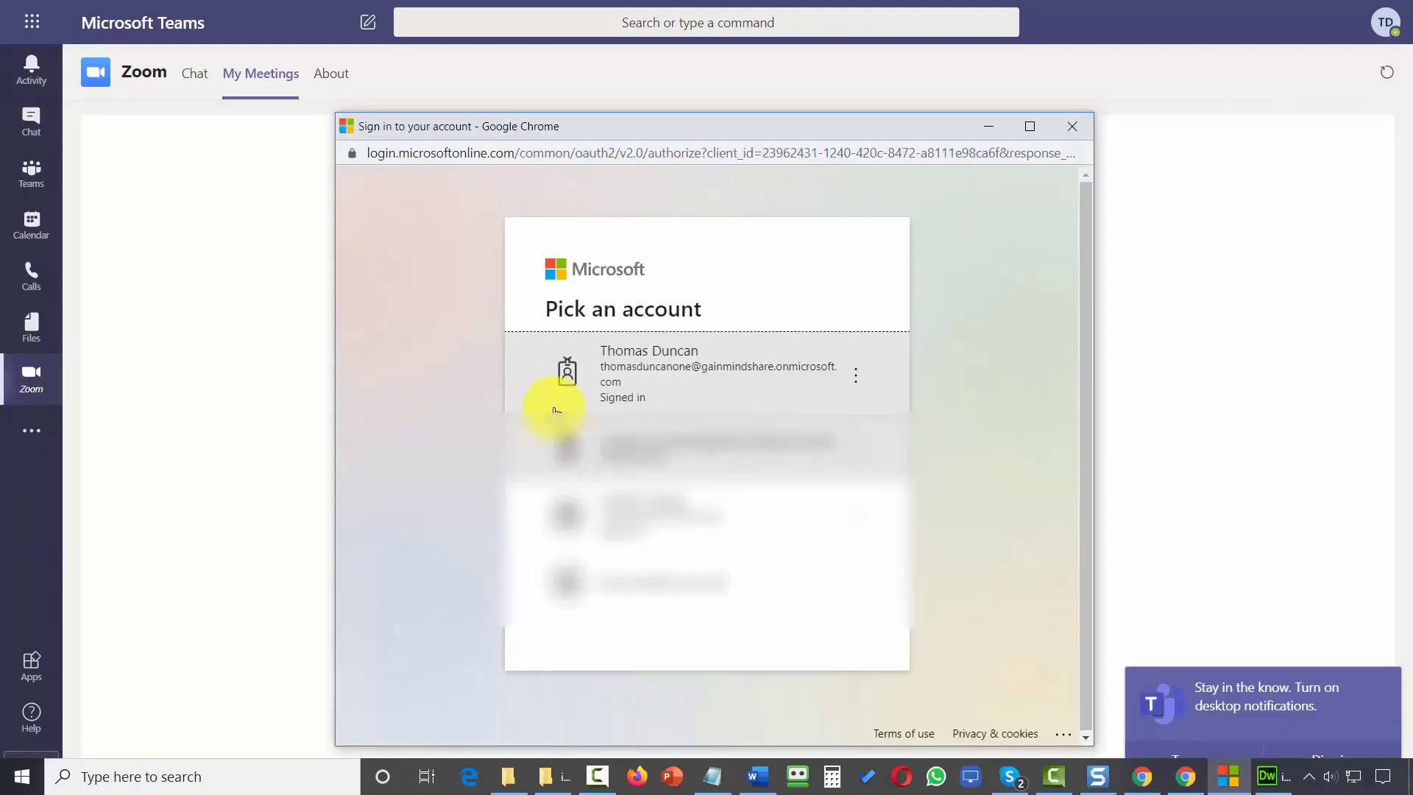
left_click(555, 410)
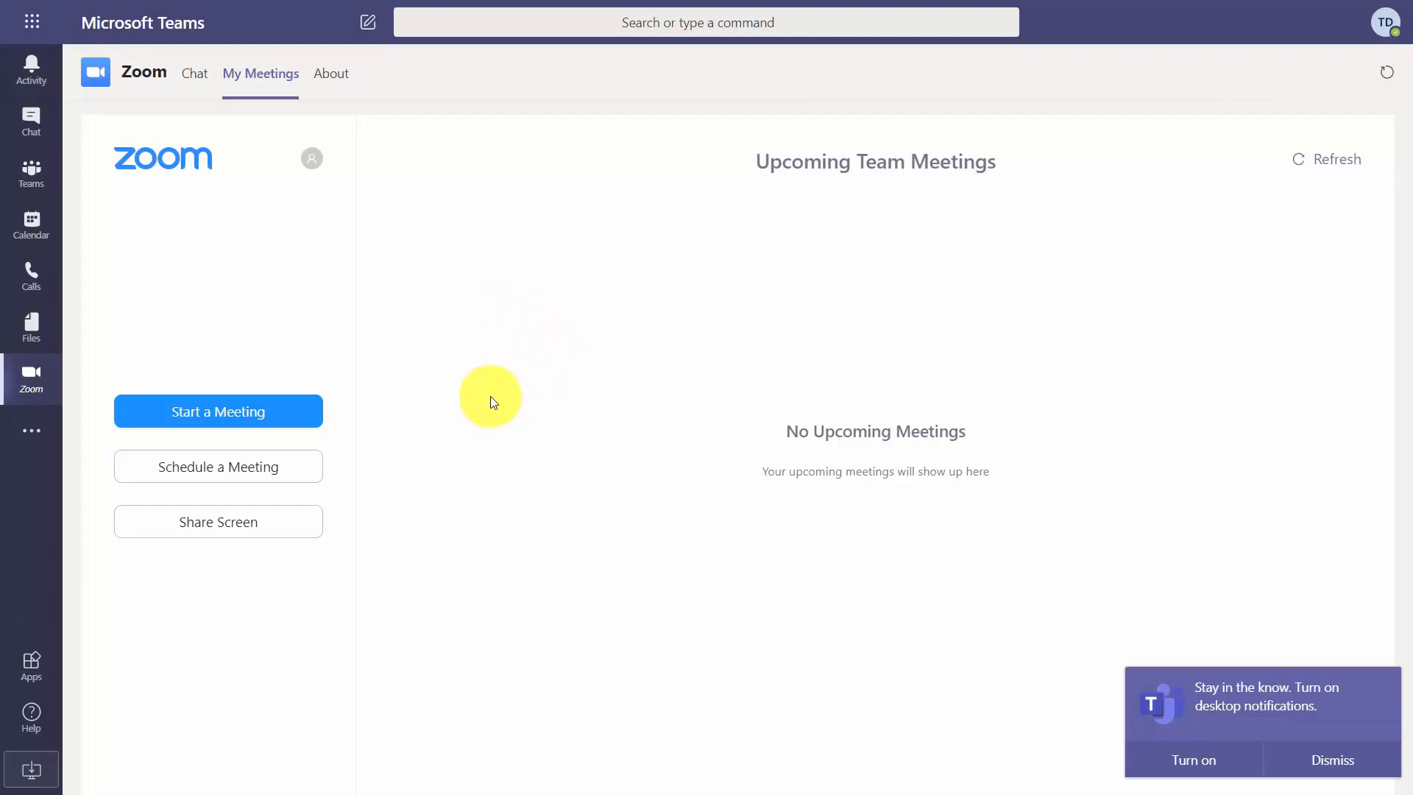
Step: Start an instant Zoom meeting, inviting one searched participant
left_click(228, 411)
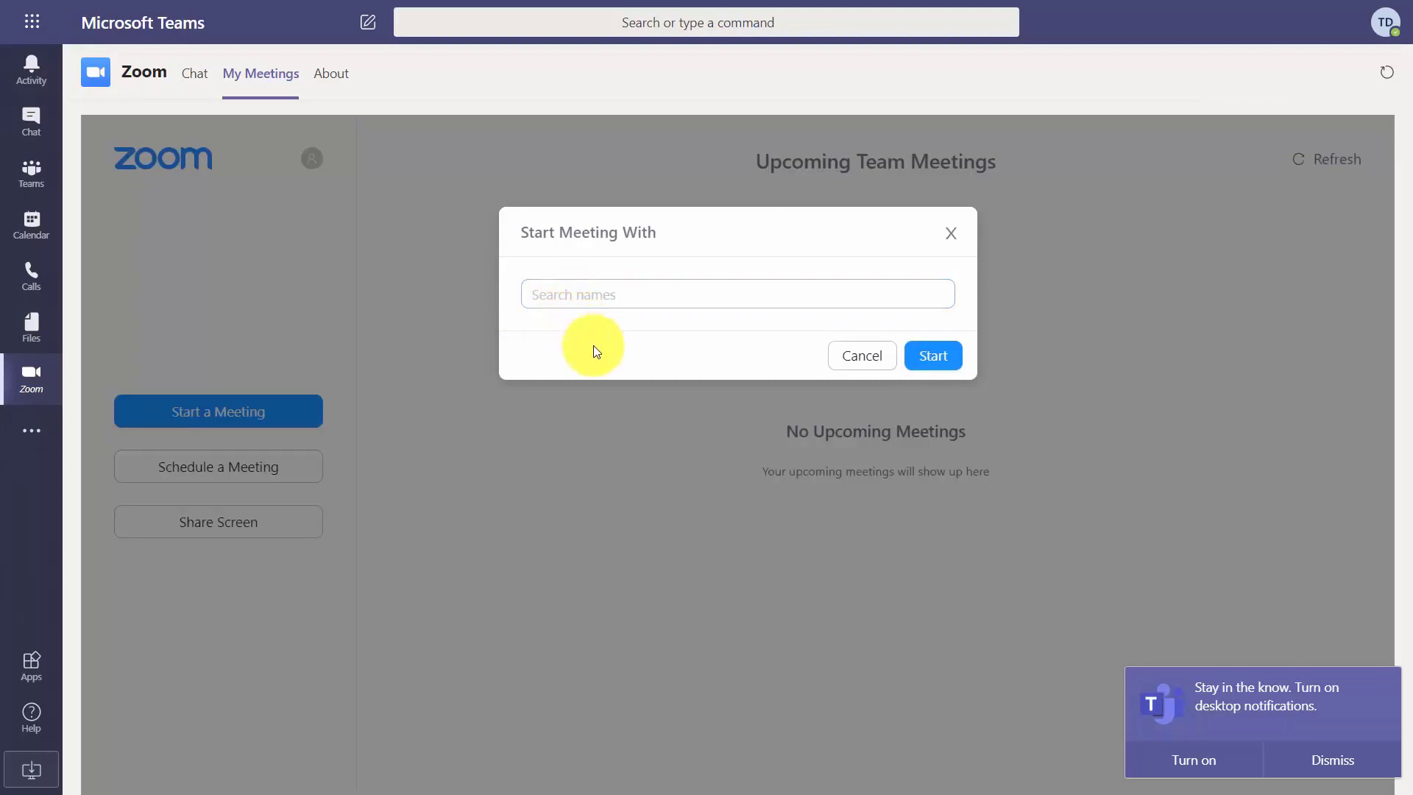
key("ctrl+3")
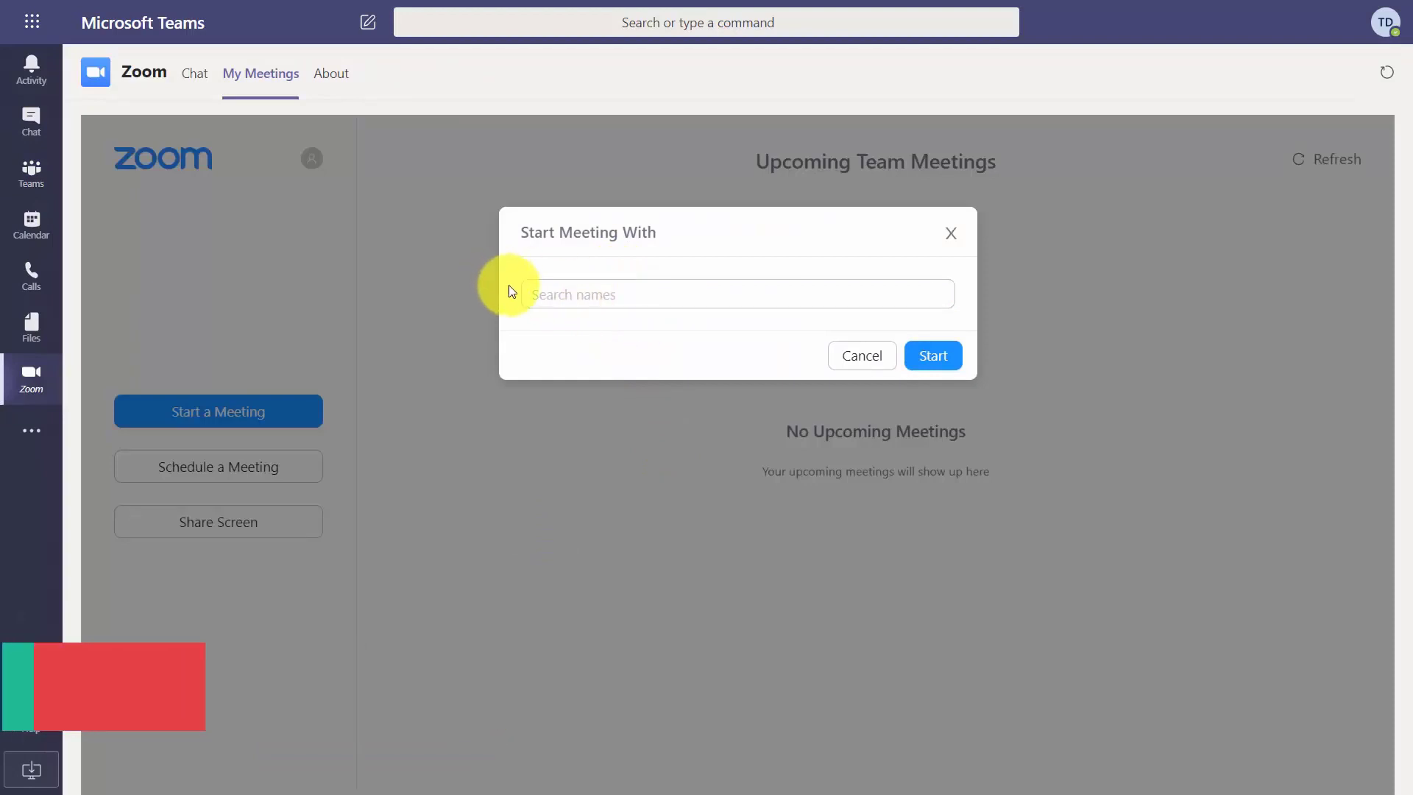
left_click(585, 303)
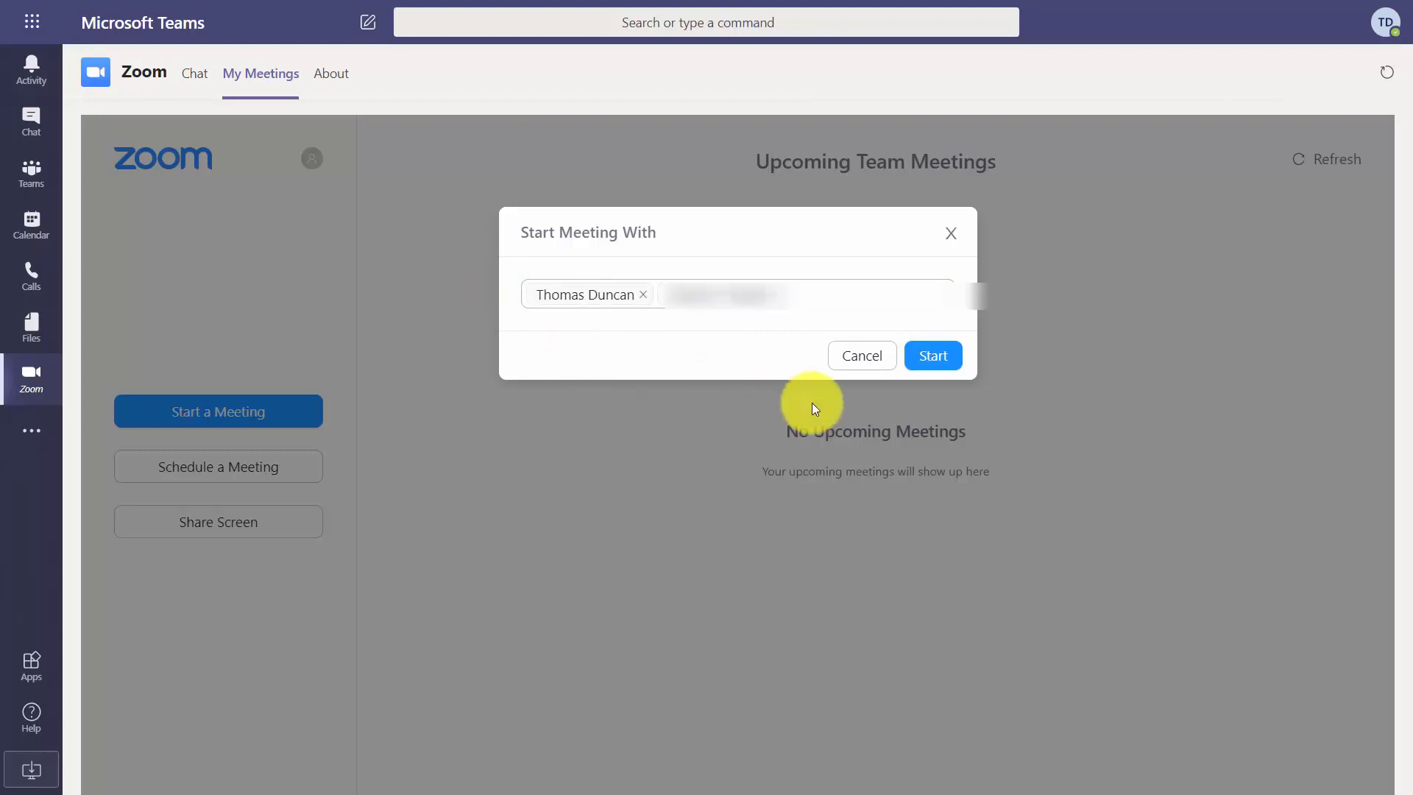
left_click(933, 356)
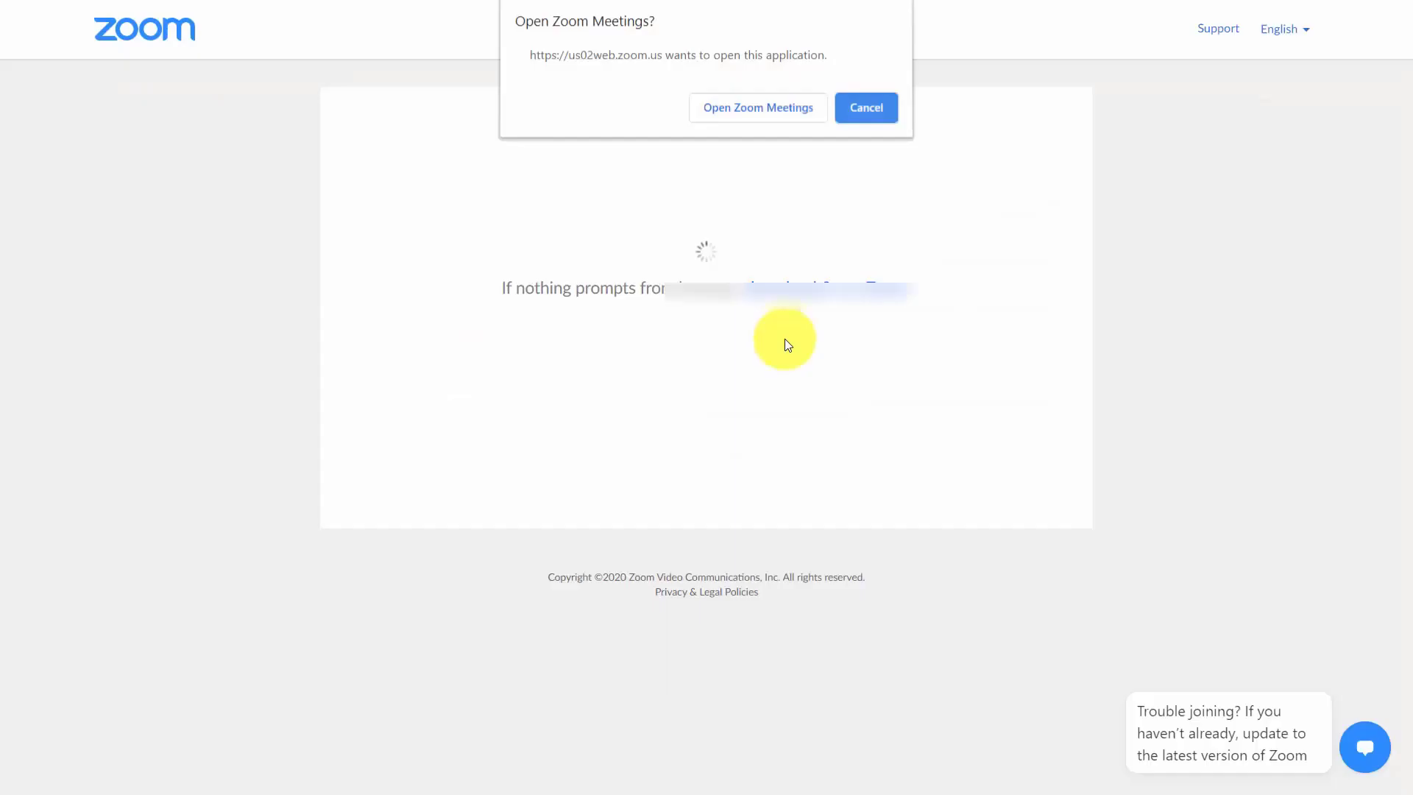
Step: Launch the meeting in the Zoom Meetings app, then end the test meeting
left_click(737, 108)
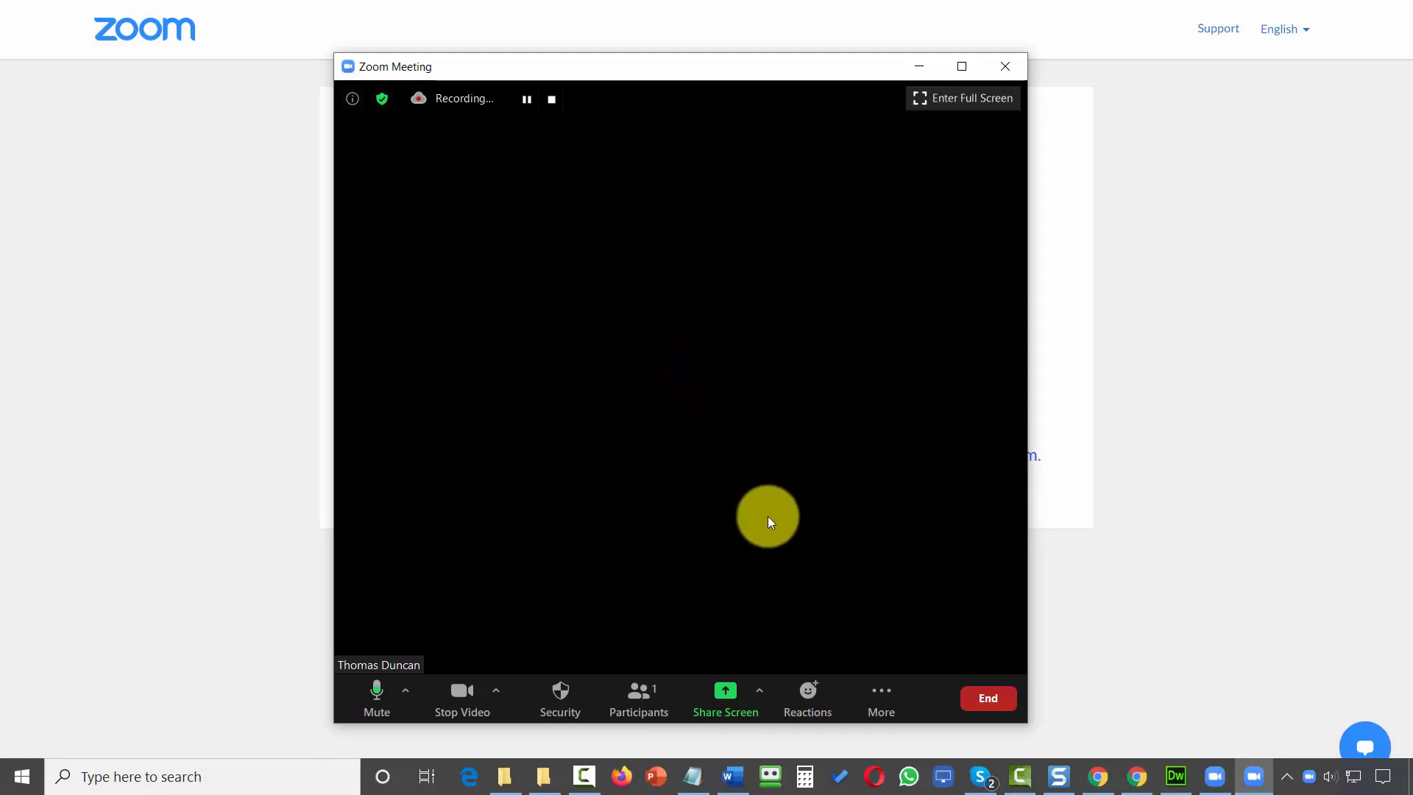
left_click(976, 705)
Step: Confirm ending the meeting and start a scheduled Zoom meeting with participants added
key("Return")
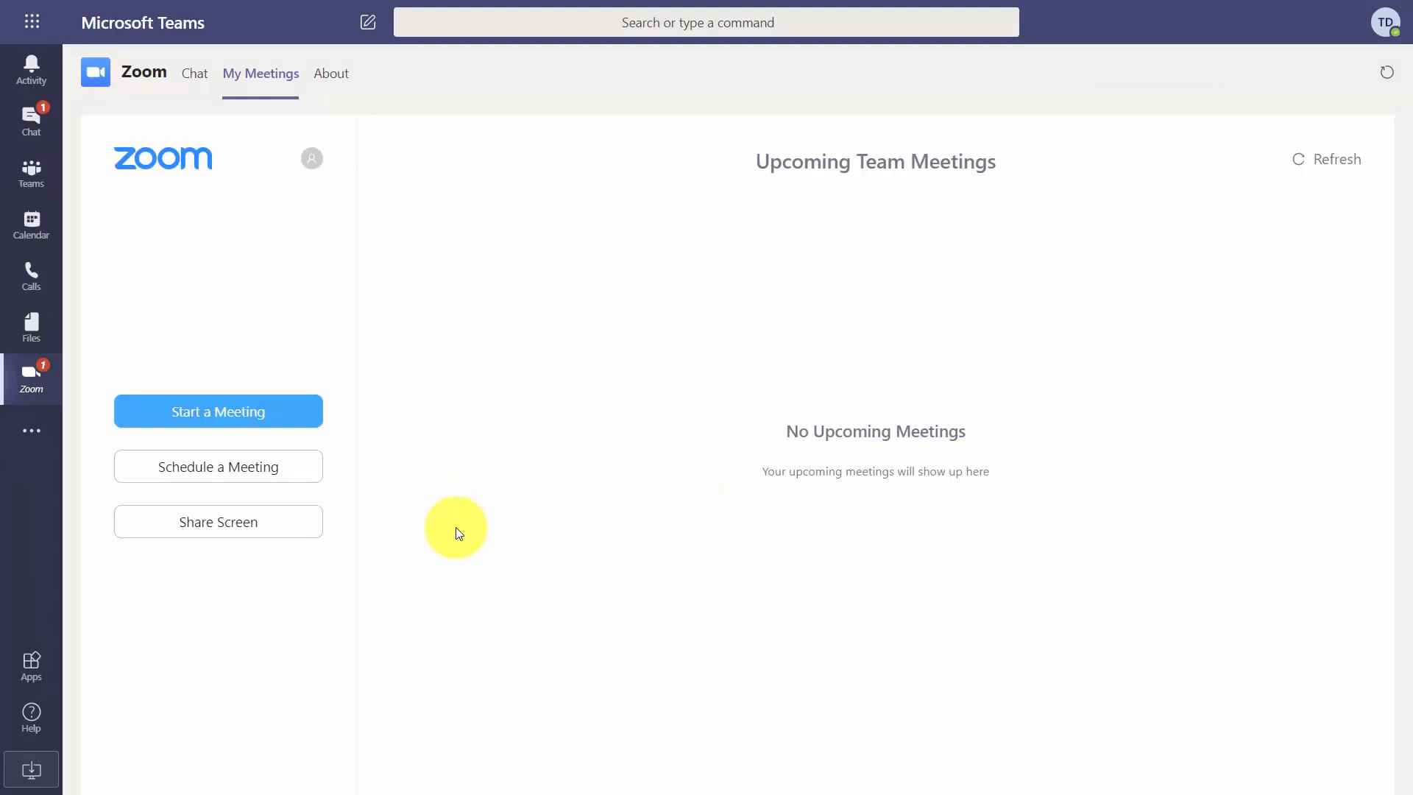
left_click(251, 468)
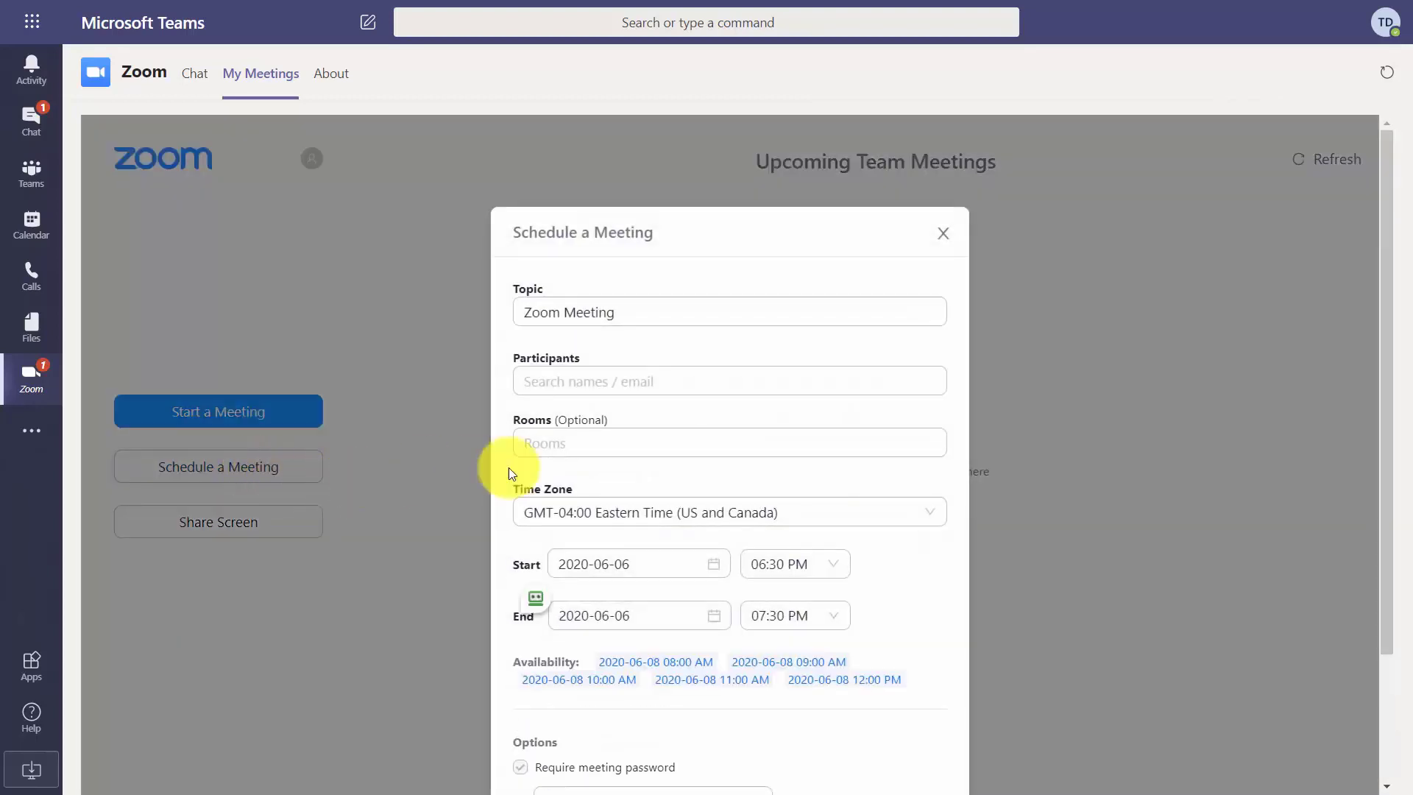
left_click(661, 377)
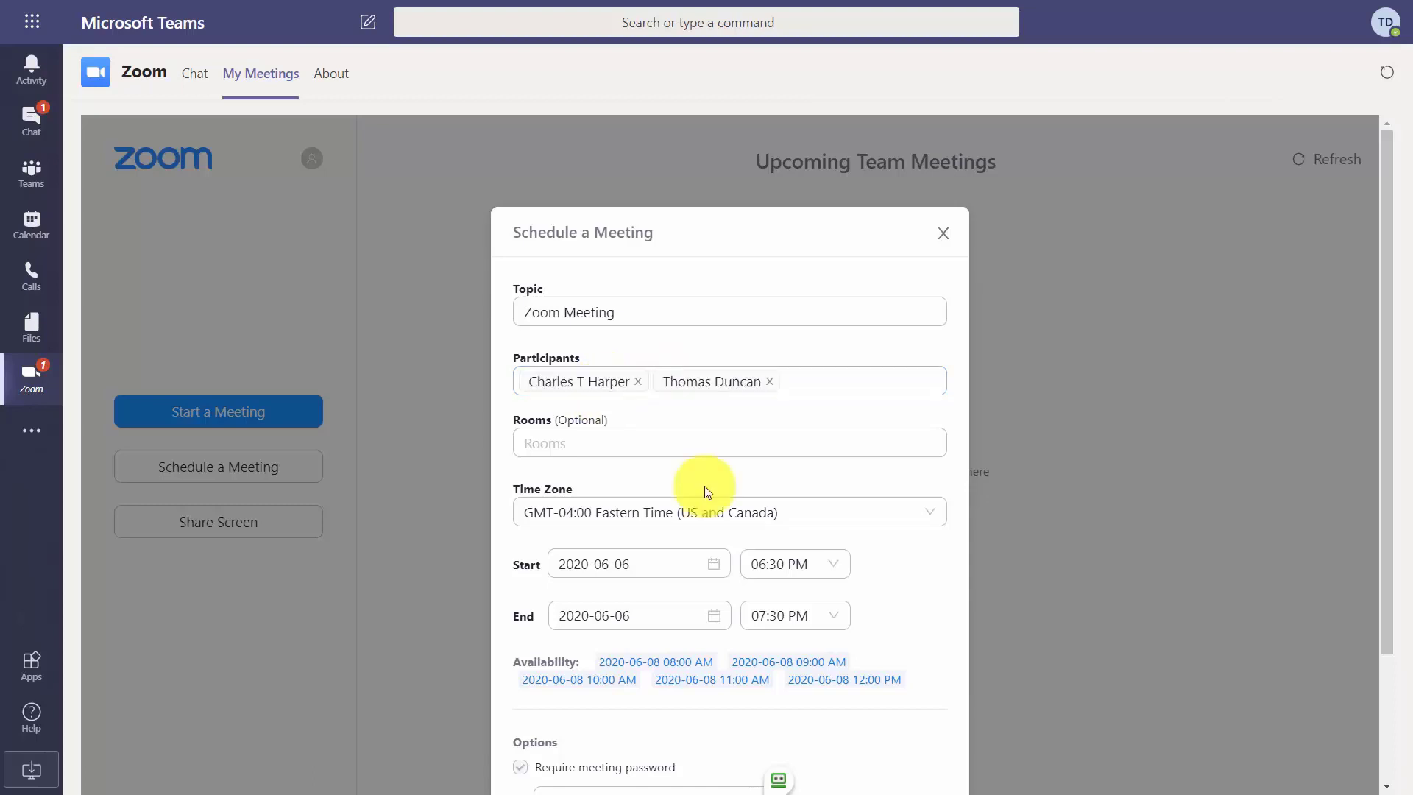
Step: Review the 2020-06-06, 6:30–7:30 PM scheduling form and expand its advanced options
left_click(671, 450)
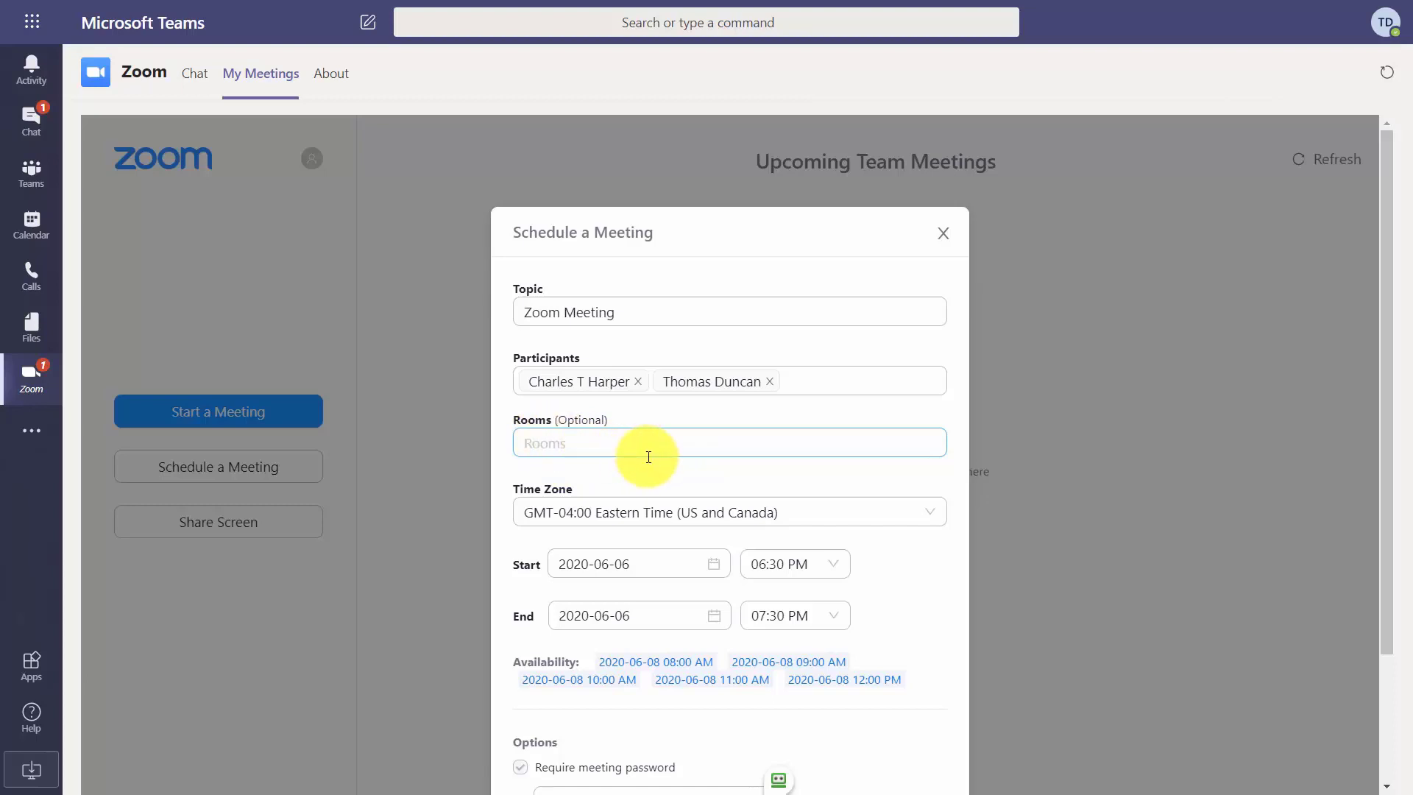
scroll(710, 512, "down", 3)
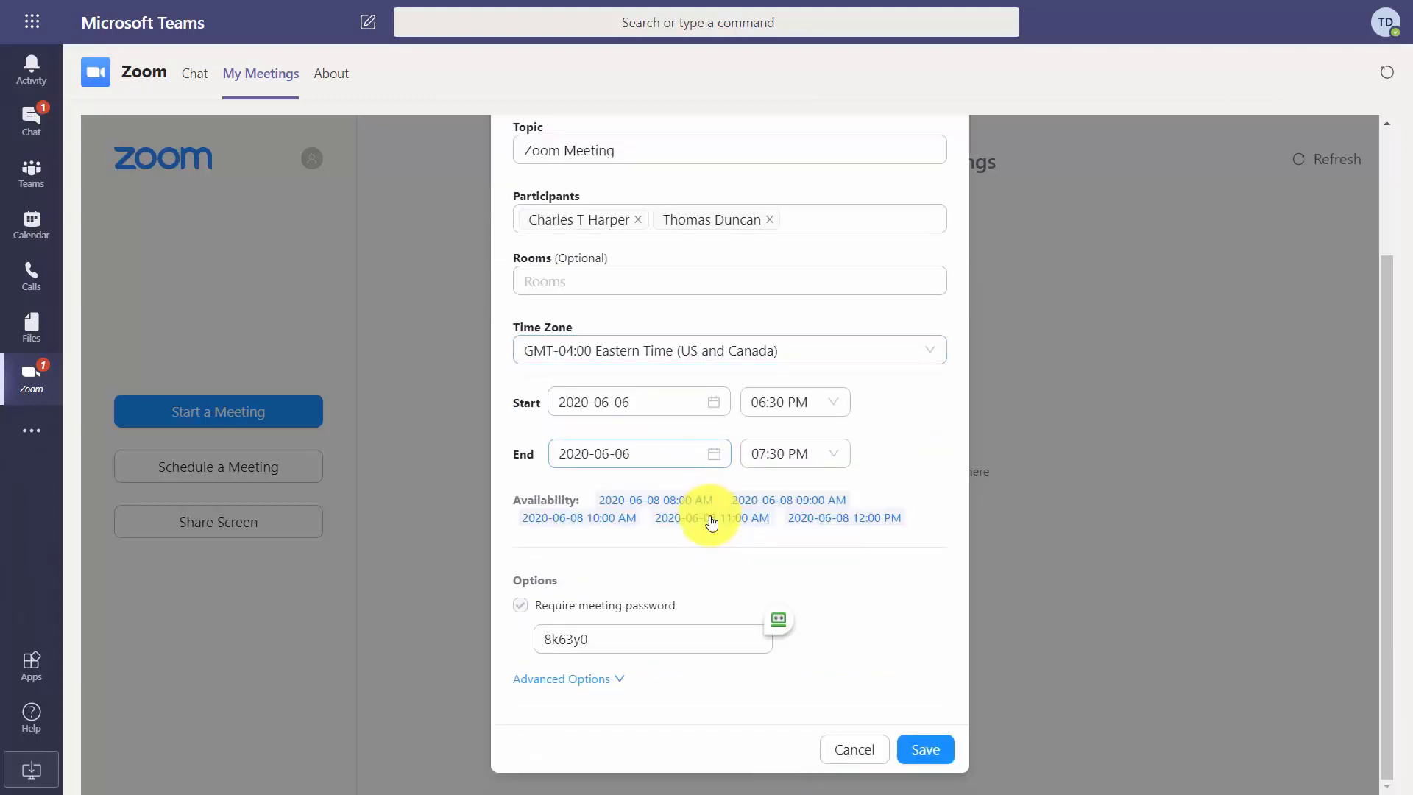
scroll(711, 522, "up", 3)
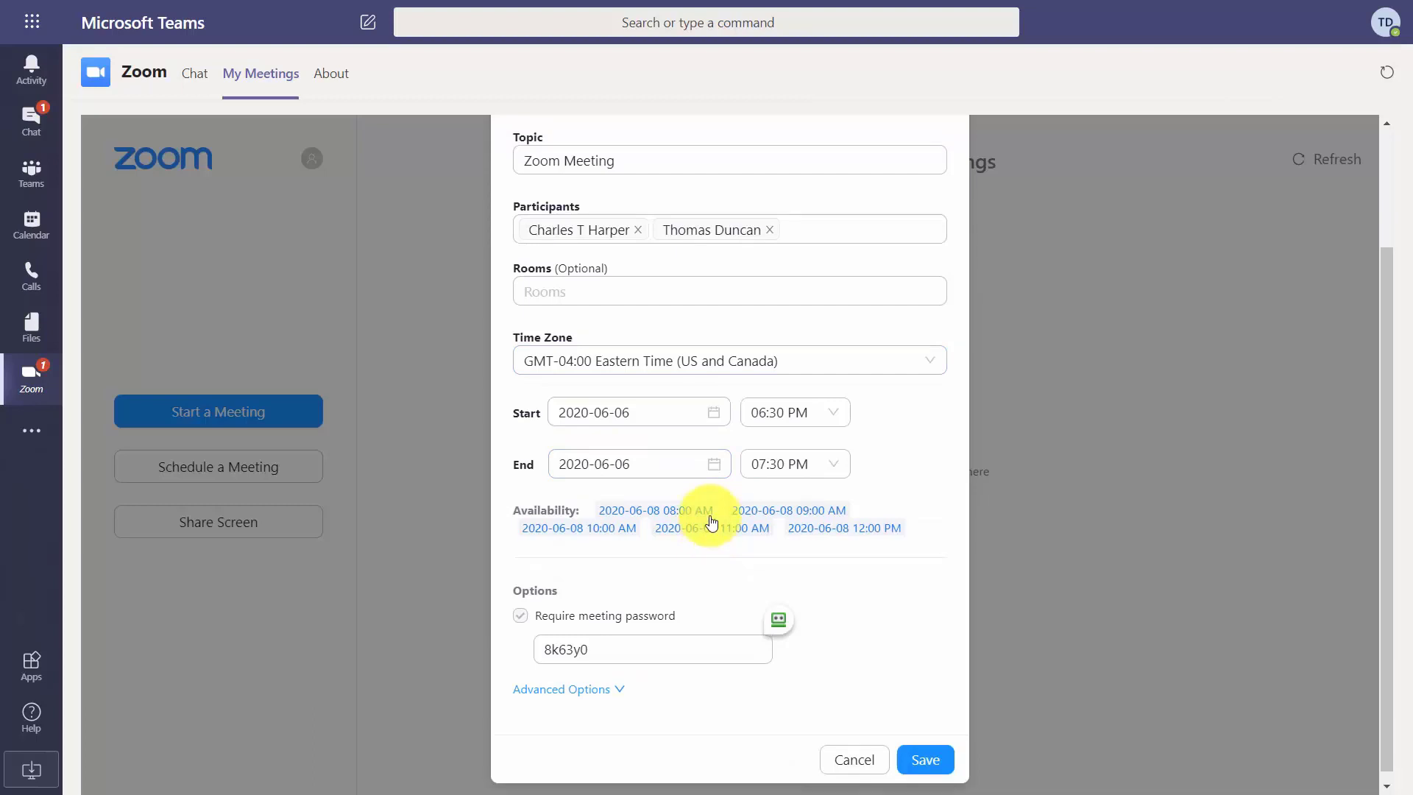
scroll(708, 525, "down", 3)
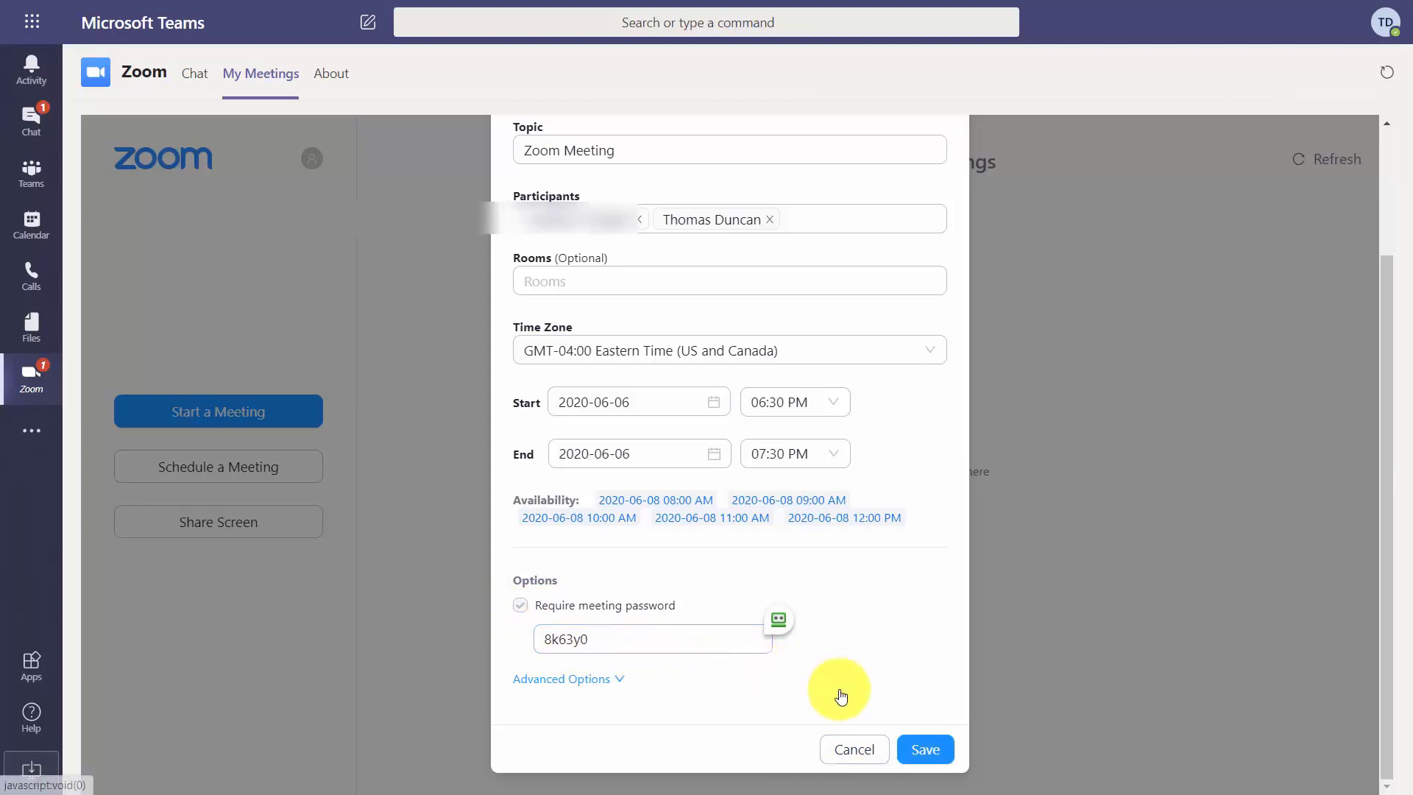
left_click(598, 680)
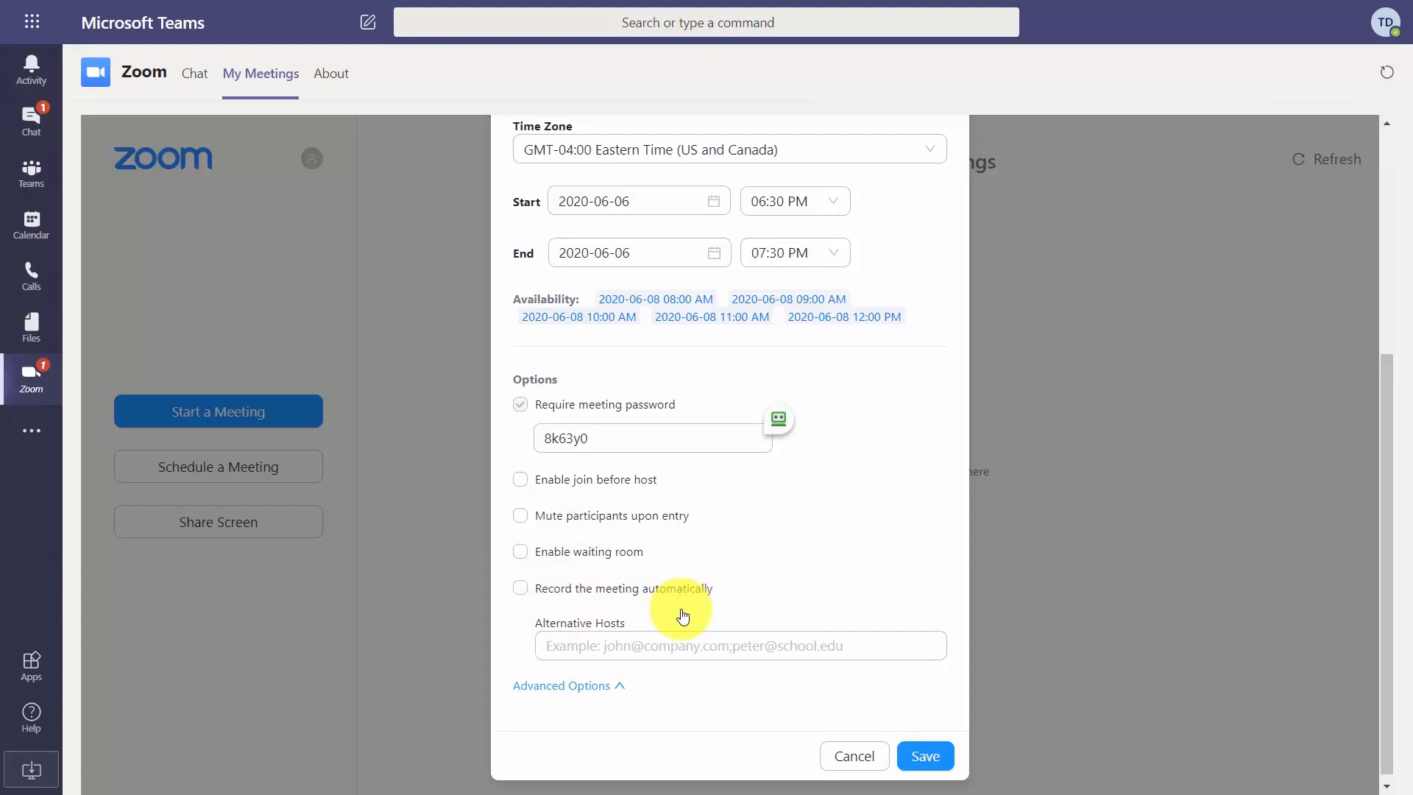
Step: Turn on automatic recording and save the Zoom Meeting for 06:30–07:30 PM today
left_click(705, 589)
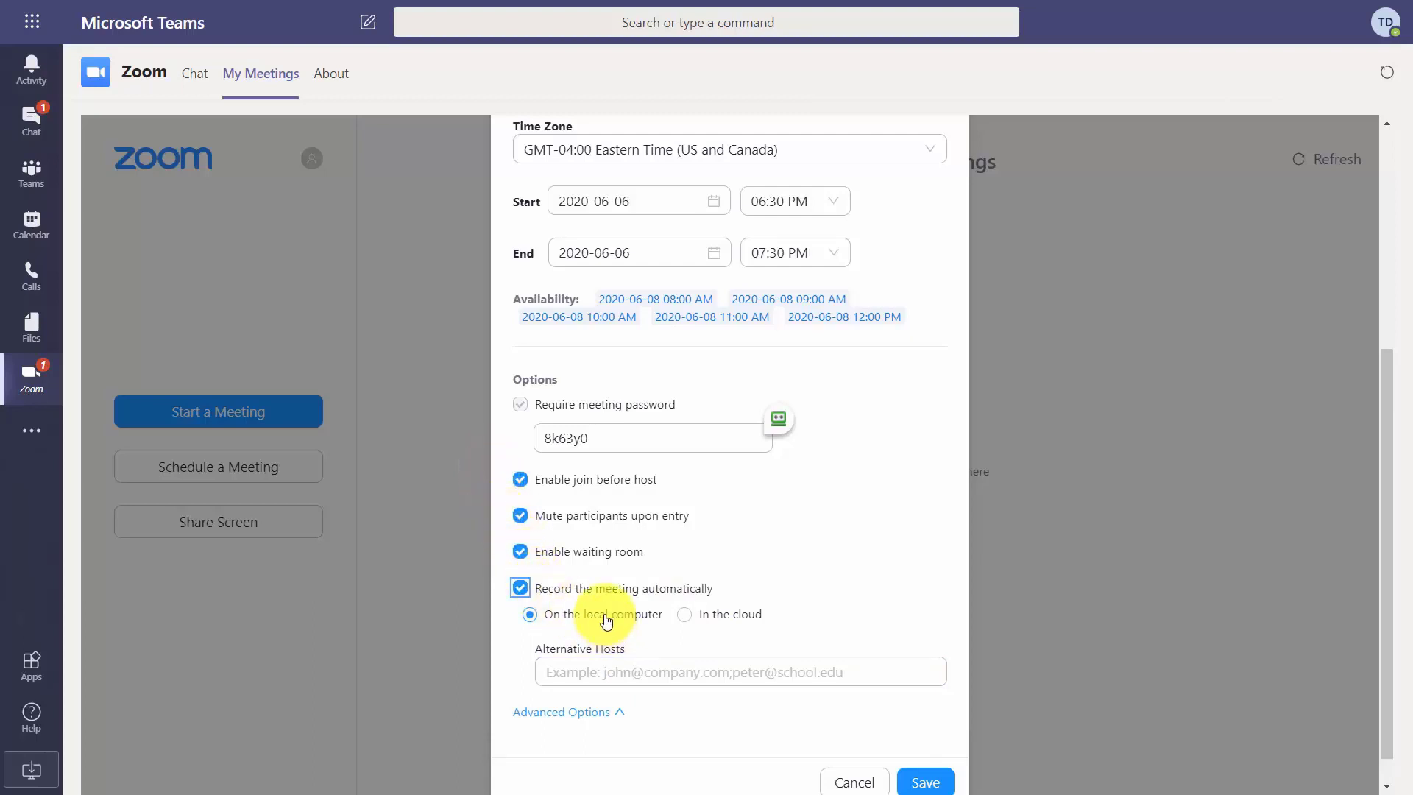
left_click(920, 782)
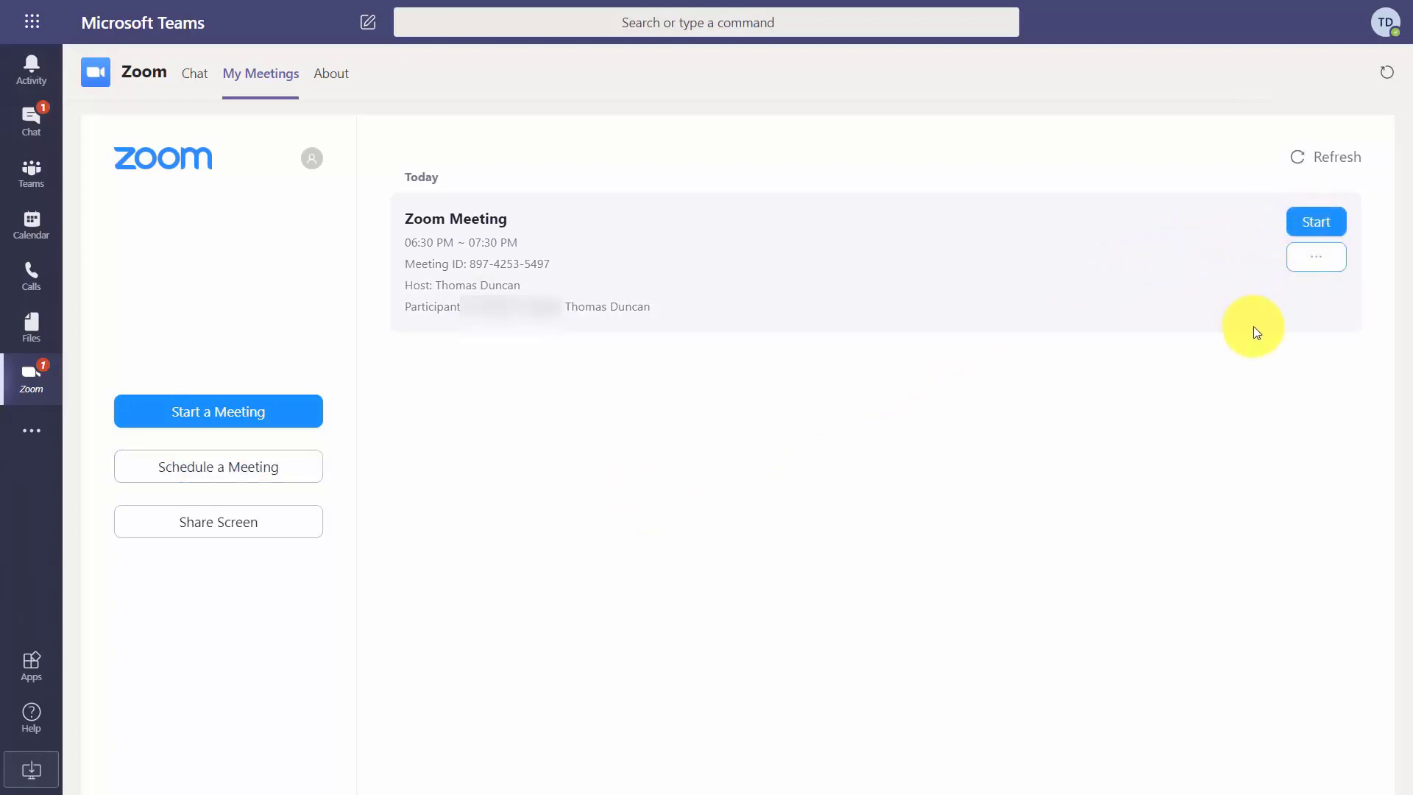
left_click(1316, 258)
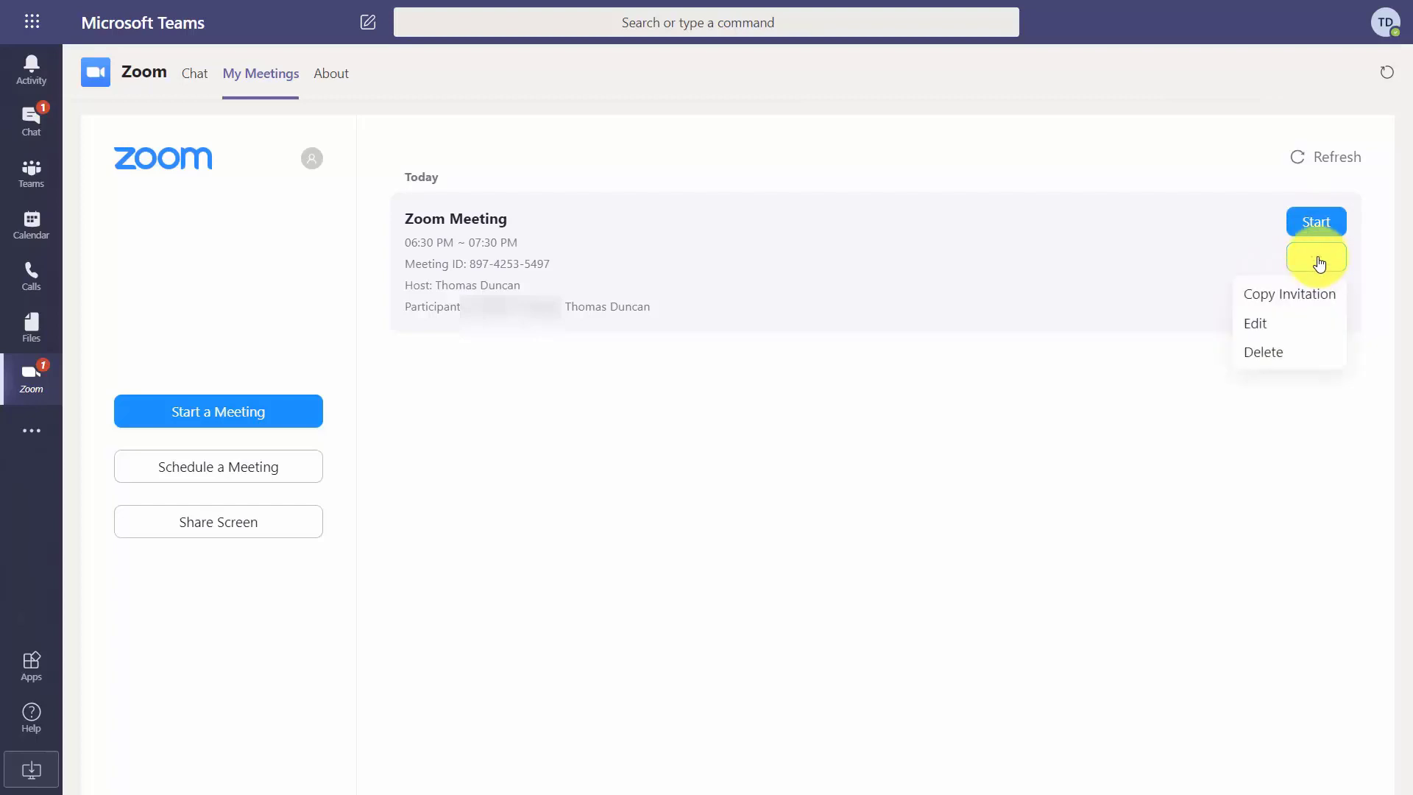
Step: Copy the scheduled Zoom Meeting's invitation for pasting into Notepad
left_click(1308, 298)
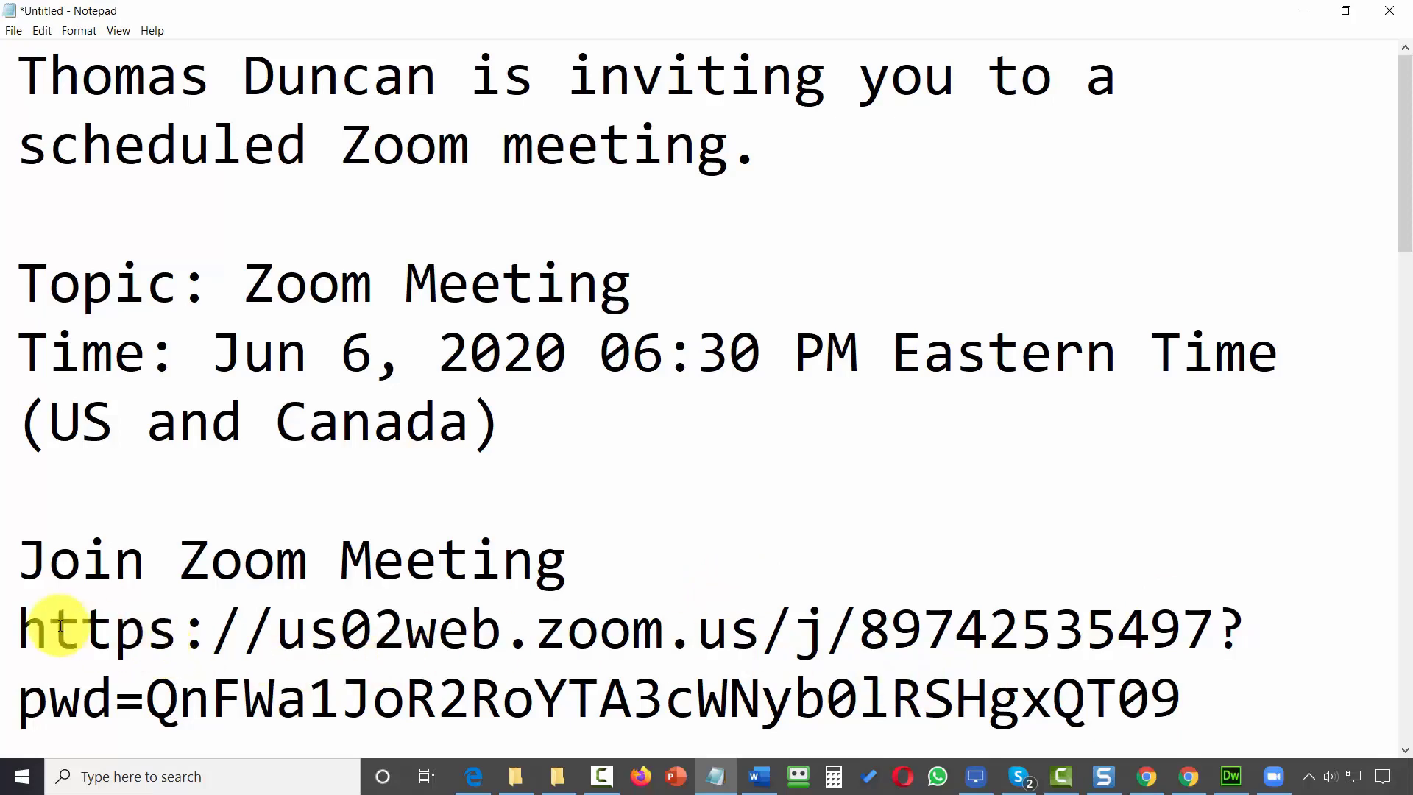
Step: Select the meeting join link in the invitation pasted into Notepad
left_click_drag(16, 622, 1190, 668)
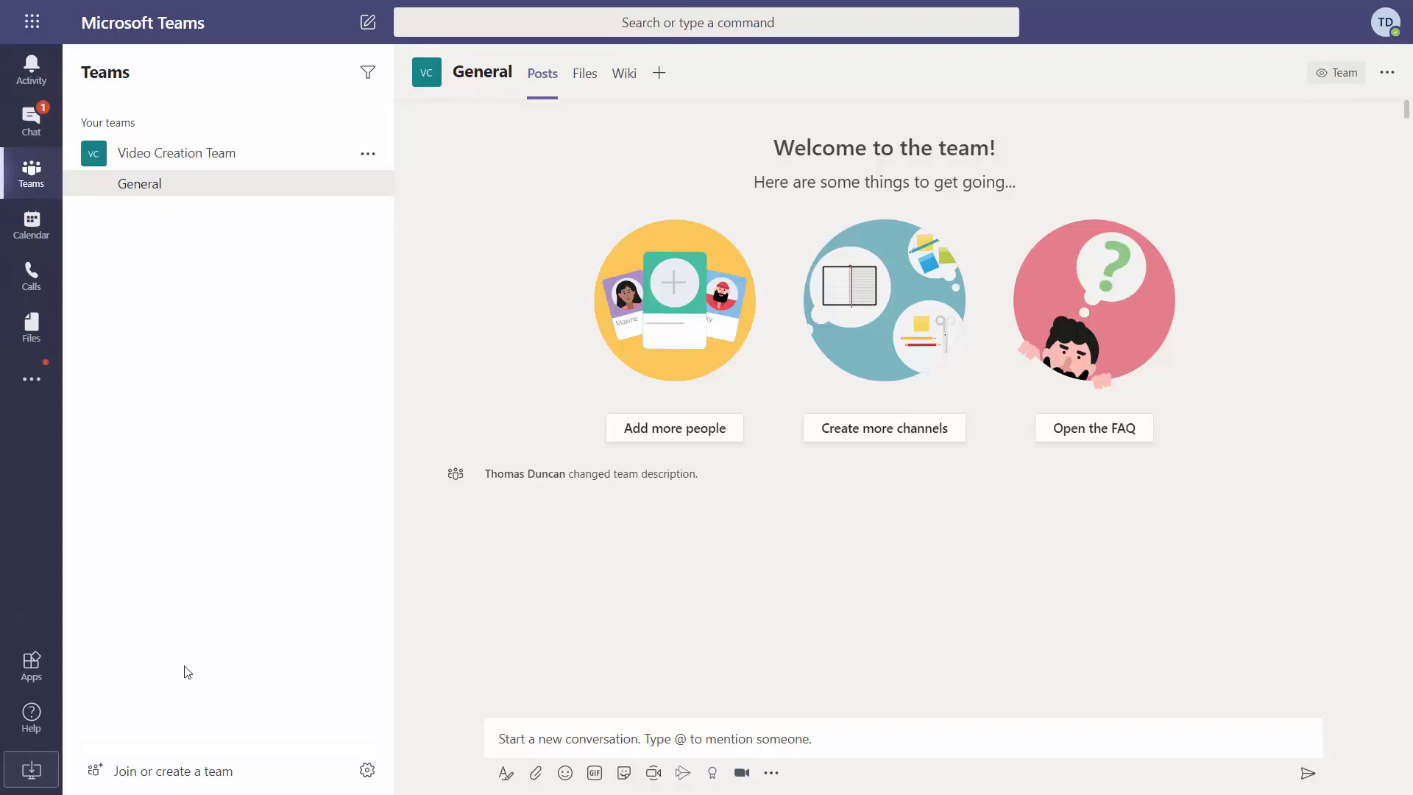
Step: Search the Teams app store for 'goto' and open the GoToMeeting app's details
left_click(38, 672)
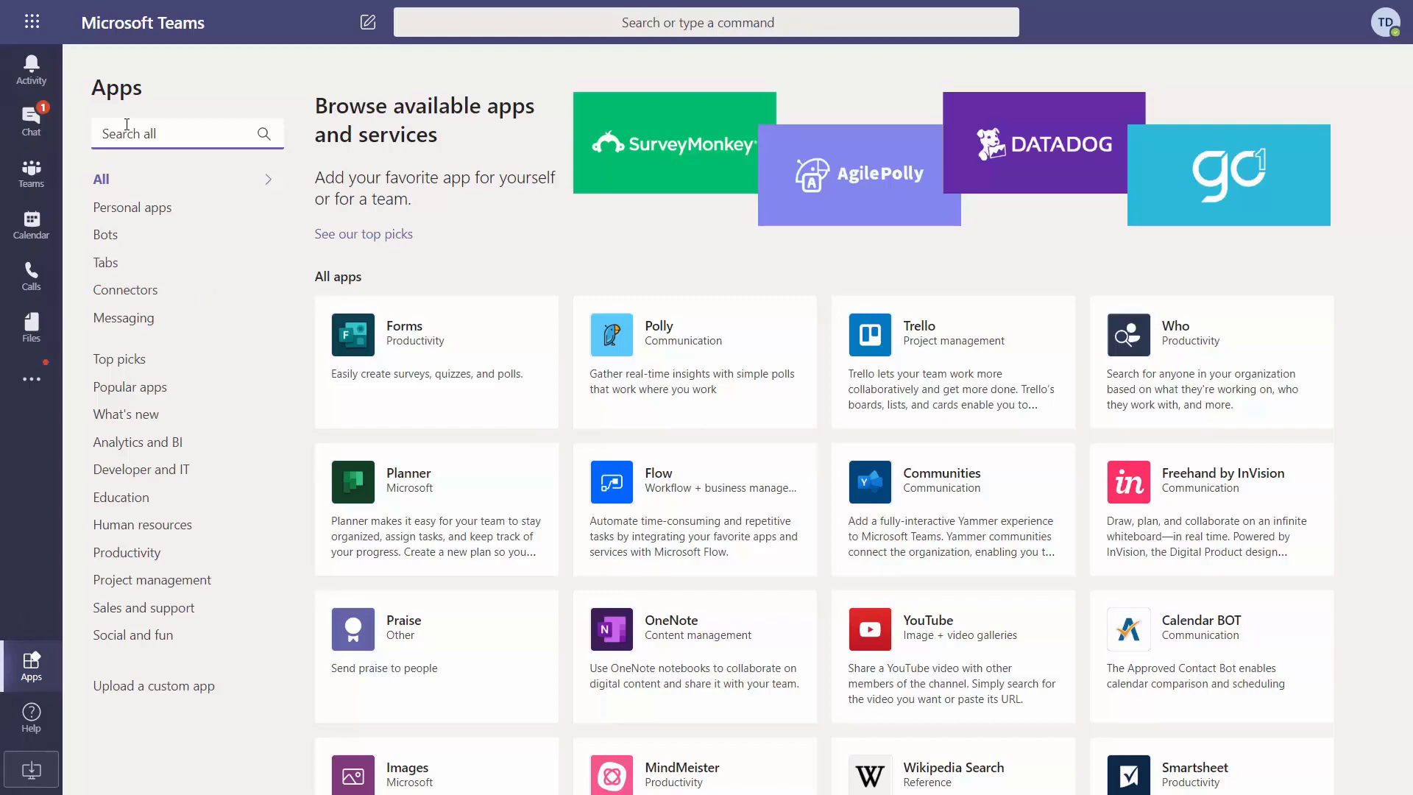
type("goto")
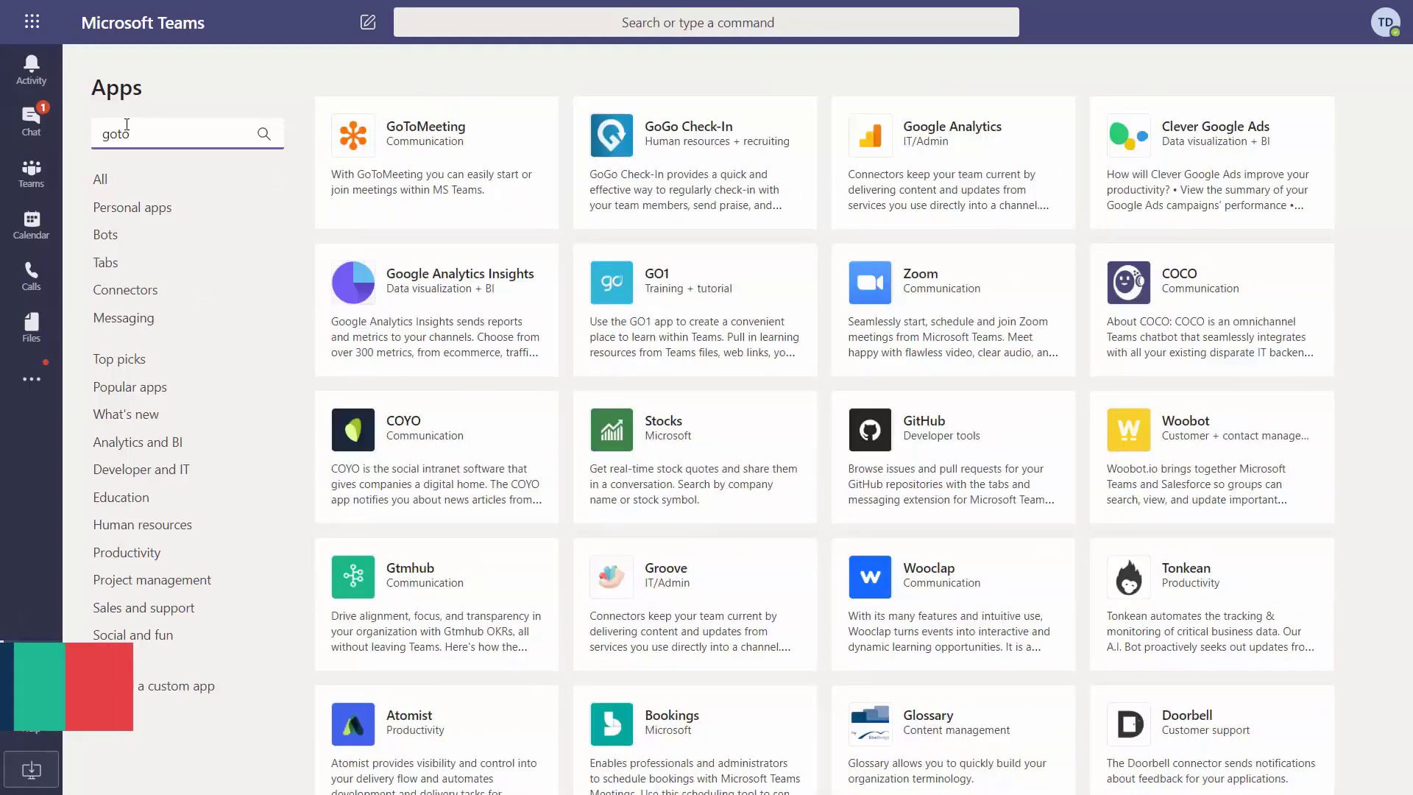
left_click(422, 151)
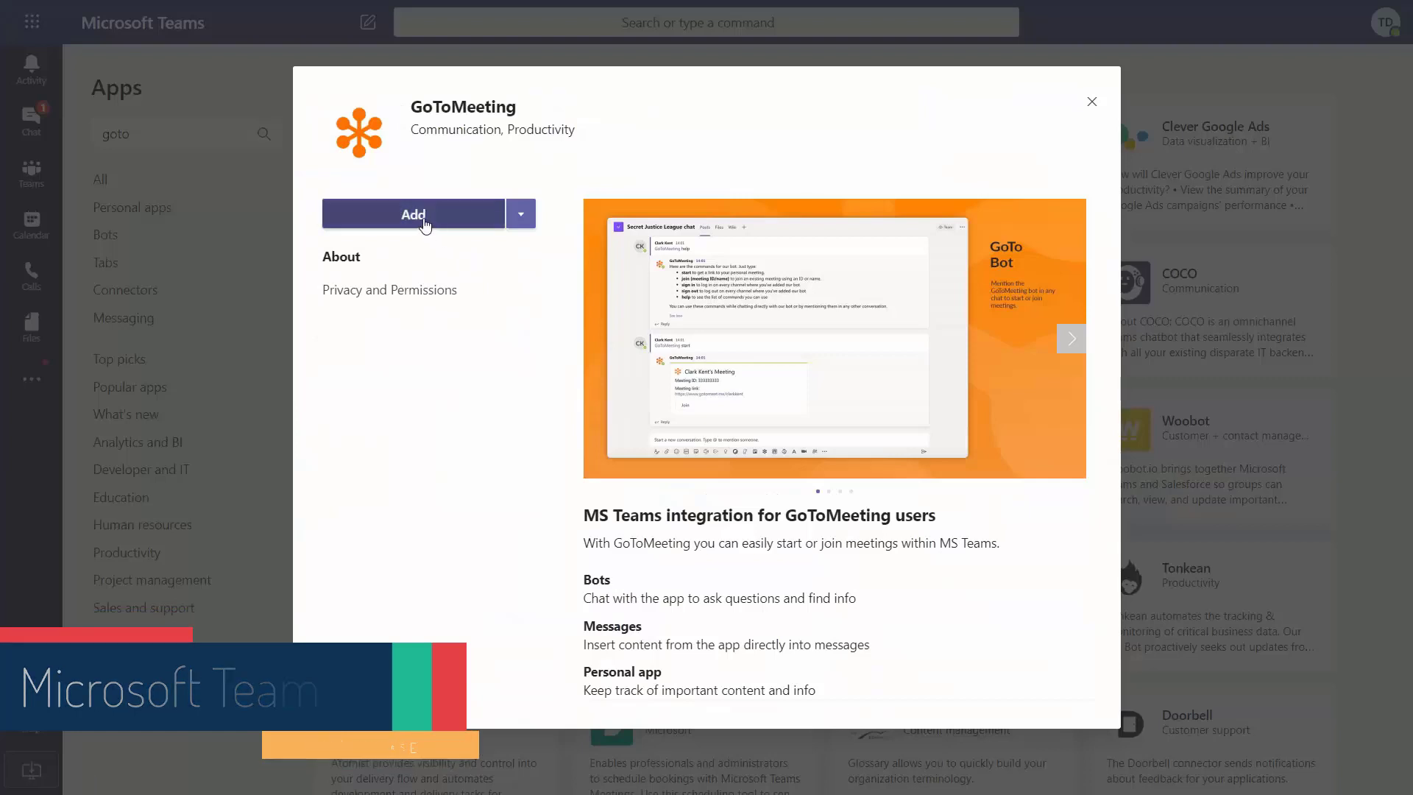